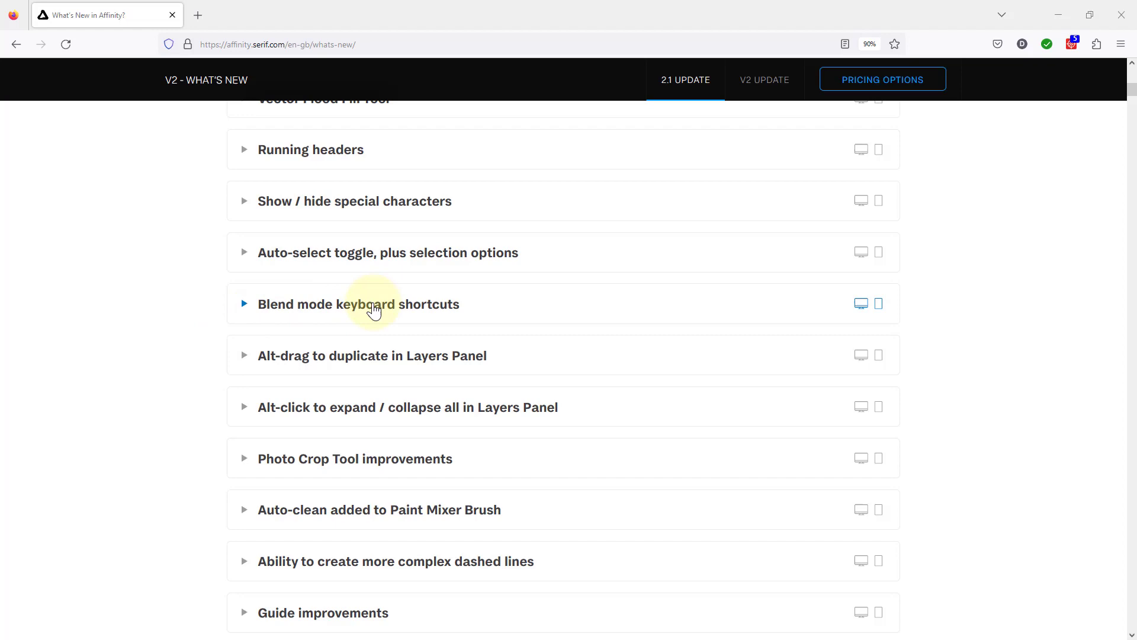
Expand the 'Blend mode keyboard shortcuts' entry on the Affinity What's New page.
click(409, 312)
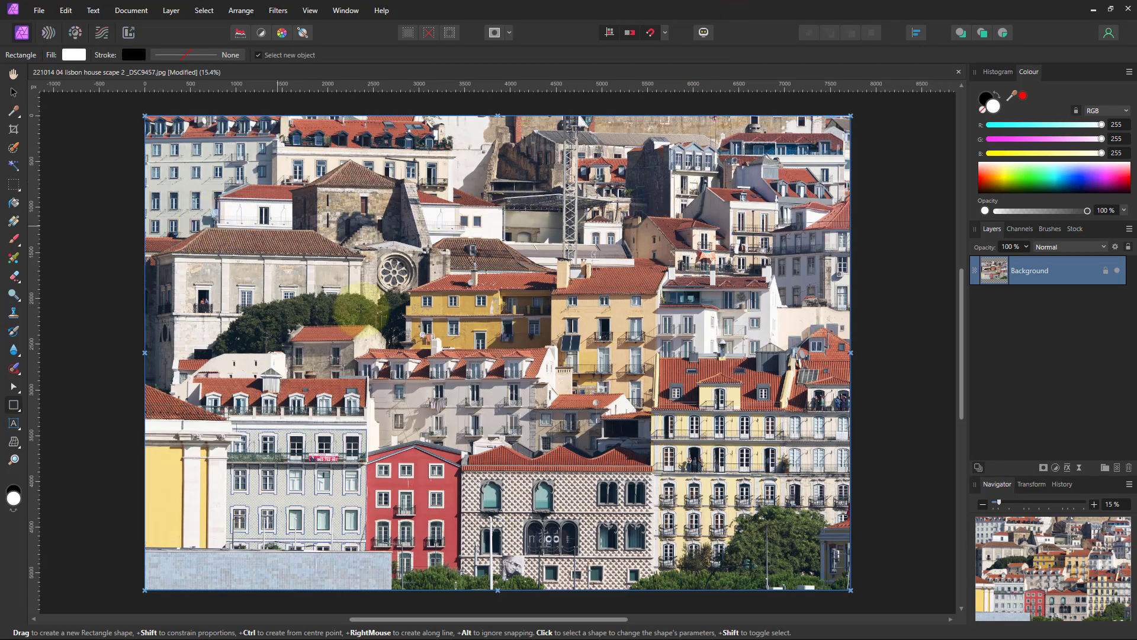
Draw a rectangle over the left-centre of the Lisbon photo and fill it bright green.
click(14, 405)
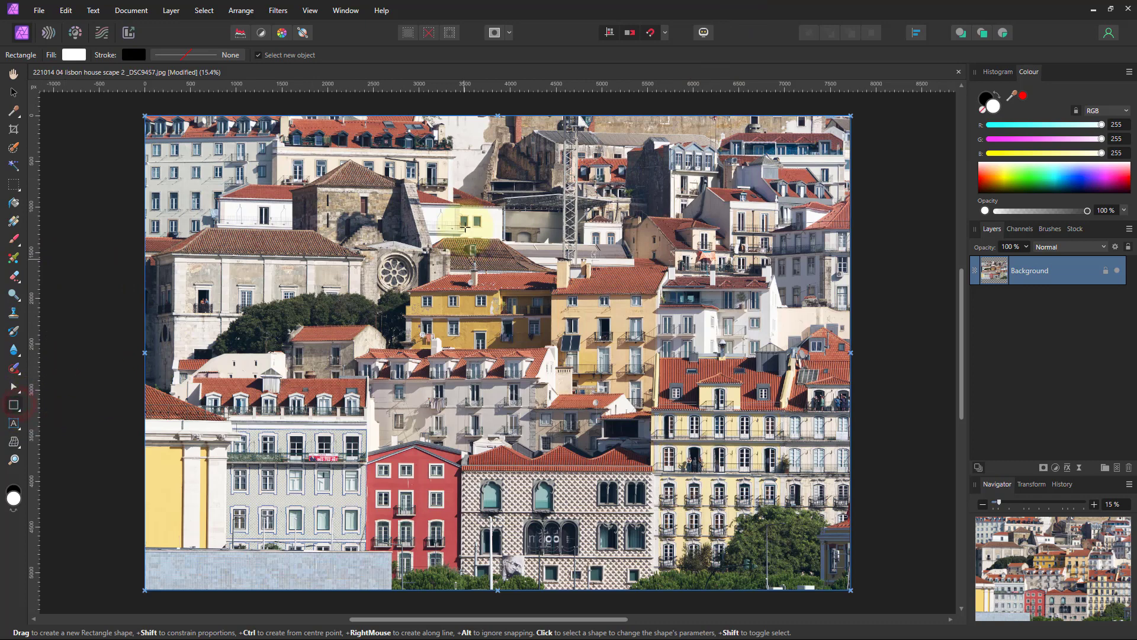
drag(308, 220, 498, 415)
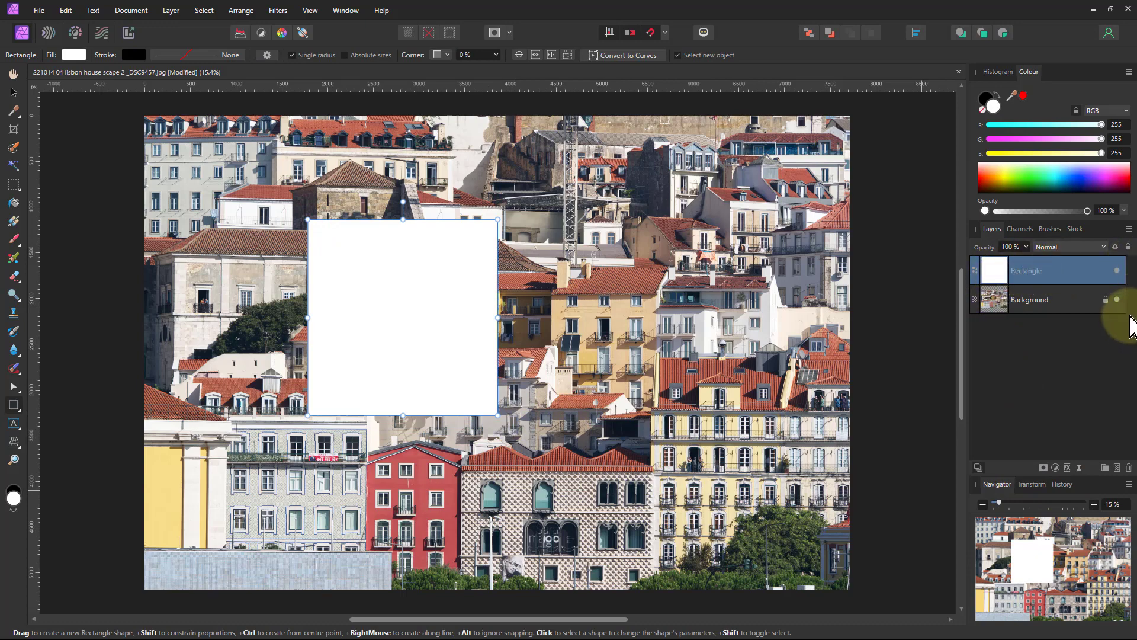
click(1011, 178)
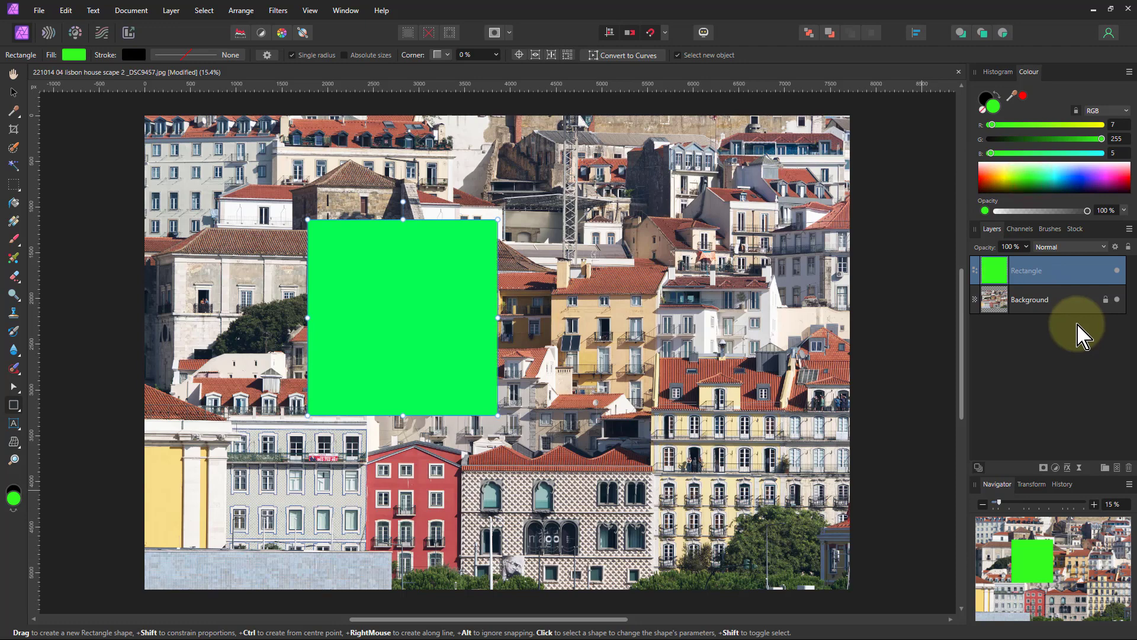
click(1069, 247)
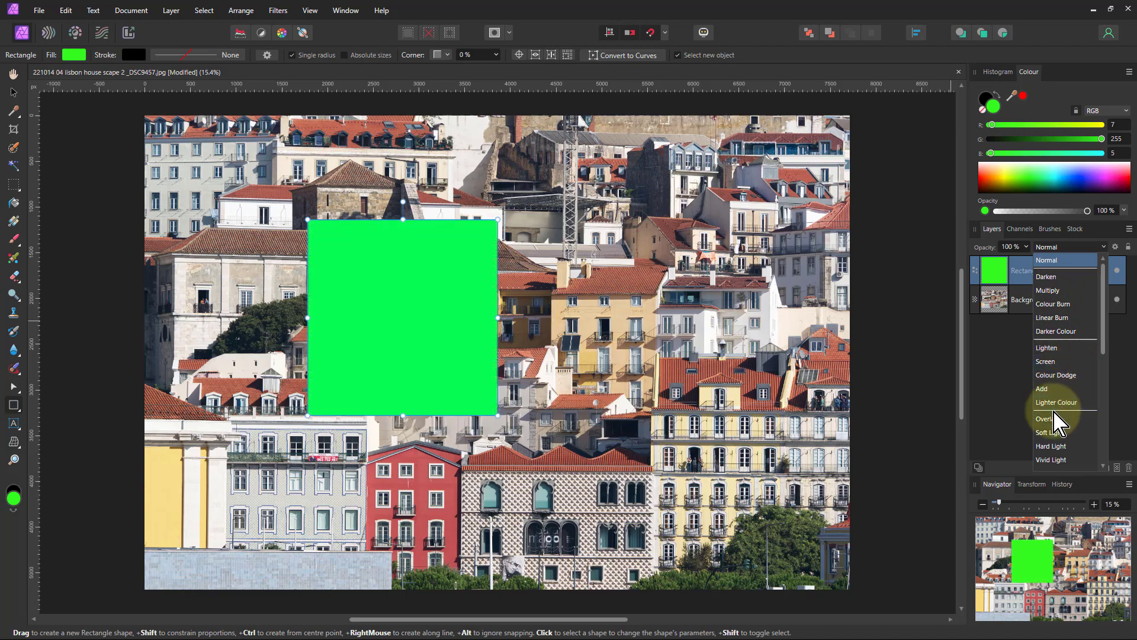
click(1046, 259)
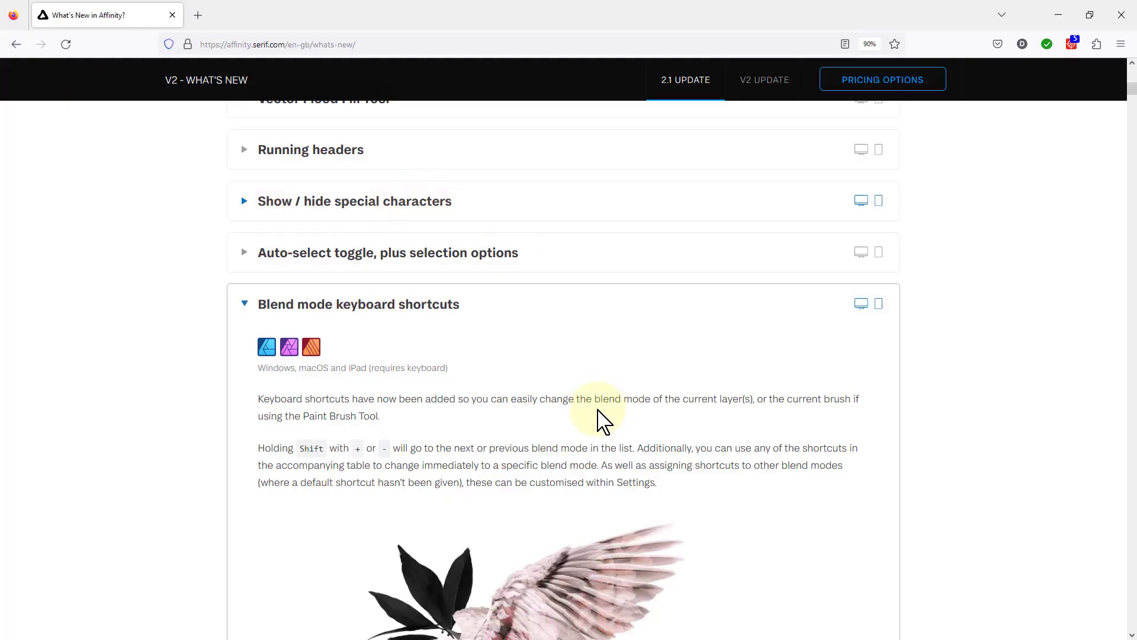
Scroll past the bird animation to the default blend mode shortcut table.
scroll(599, 418, down, 4)
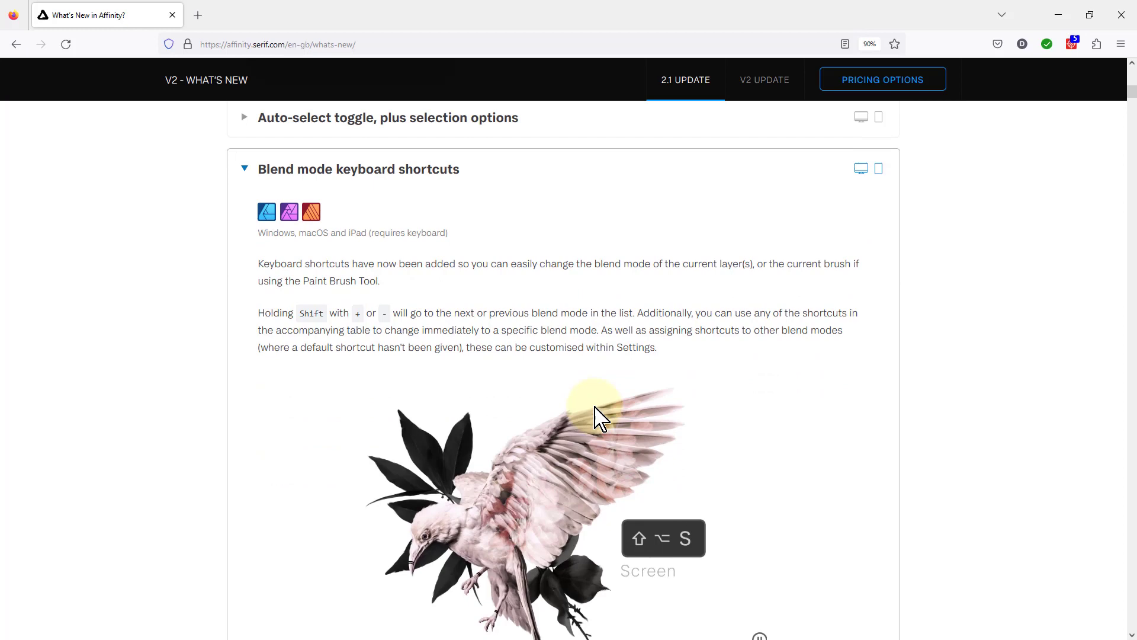
scroll(598, 417, down, 3)
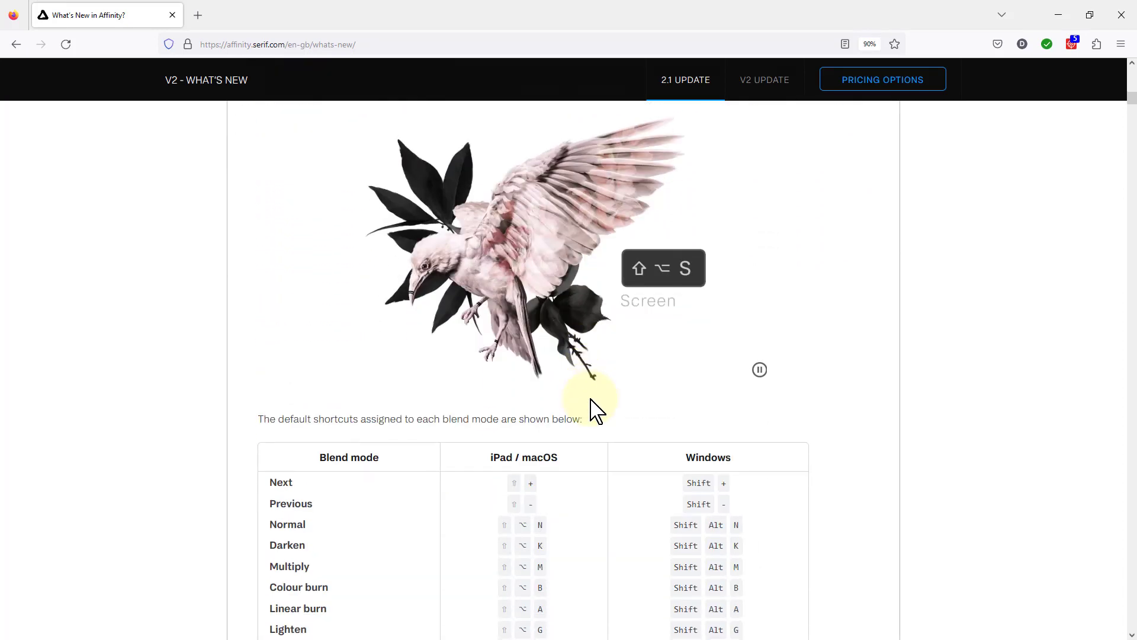
scroll(597, 411, down, 1)
scroll(597, 408, down, 2)
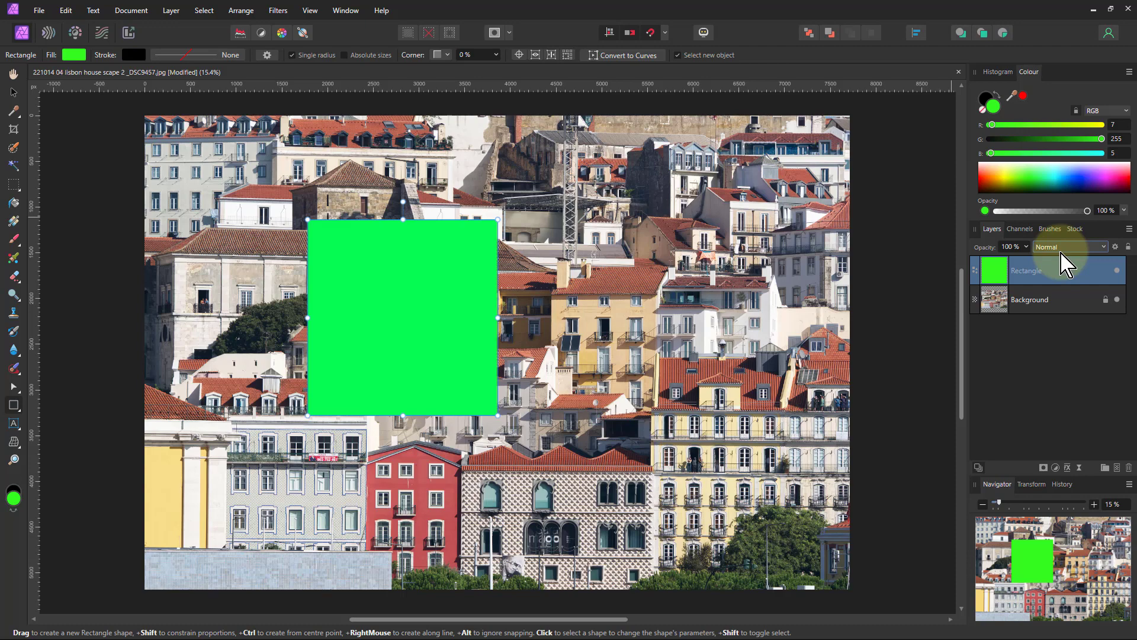
scroll(1060, 254, down, 1)
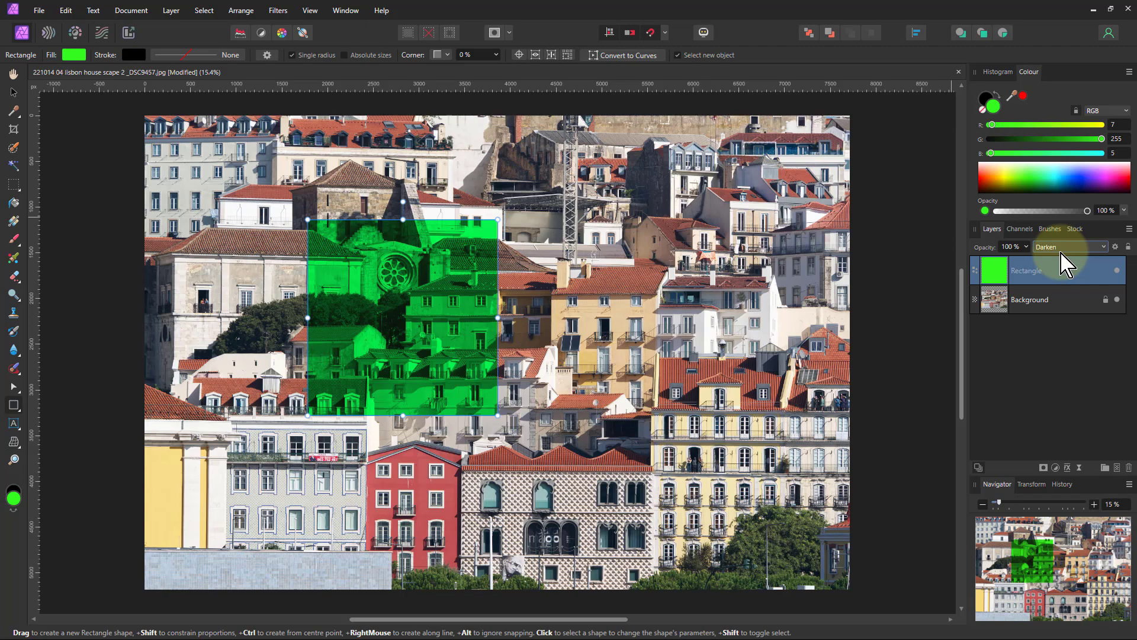
scroll(1065, 265, down, 1)
scroll(1065, 265, down, 1)
scroll(1065, 265, down, 1)
scroll(1066, 265, down, 1)
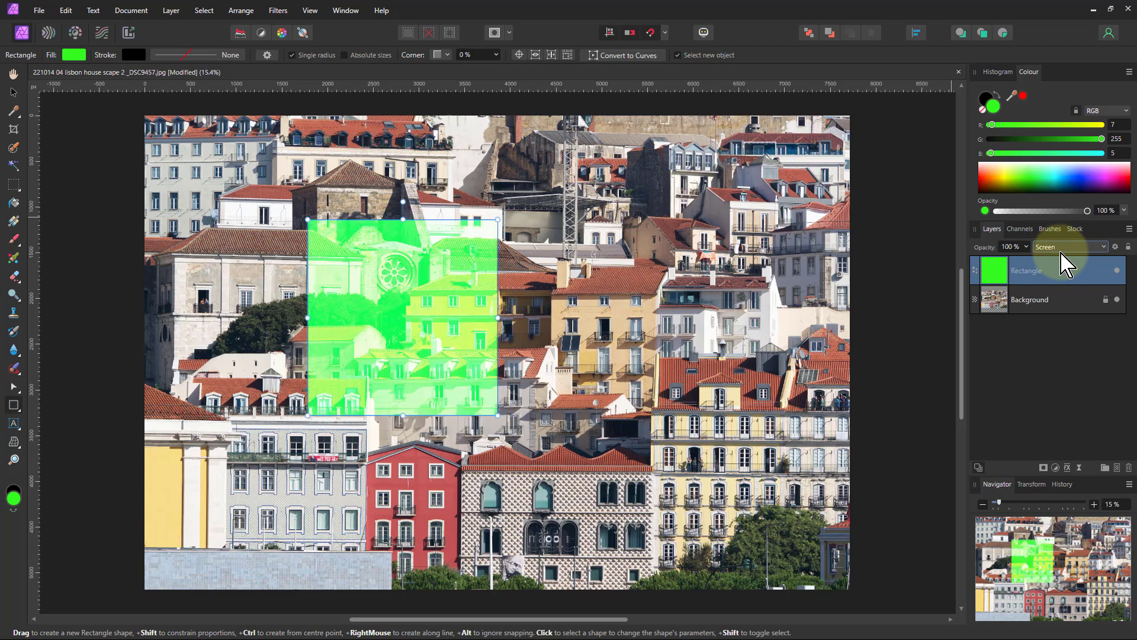
scroll(1066, 264, up, 2)
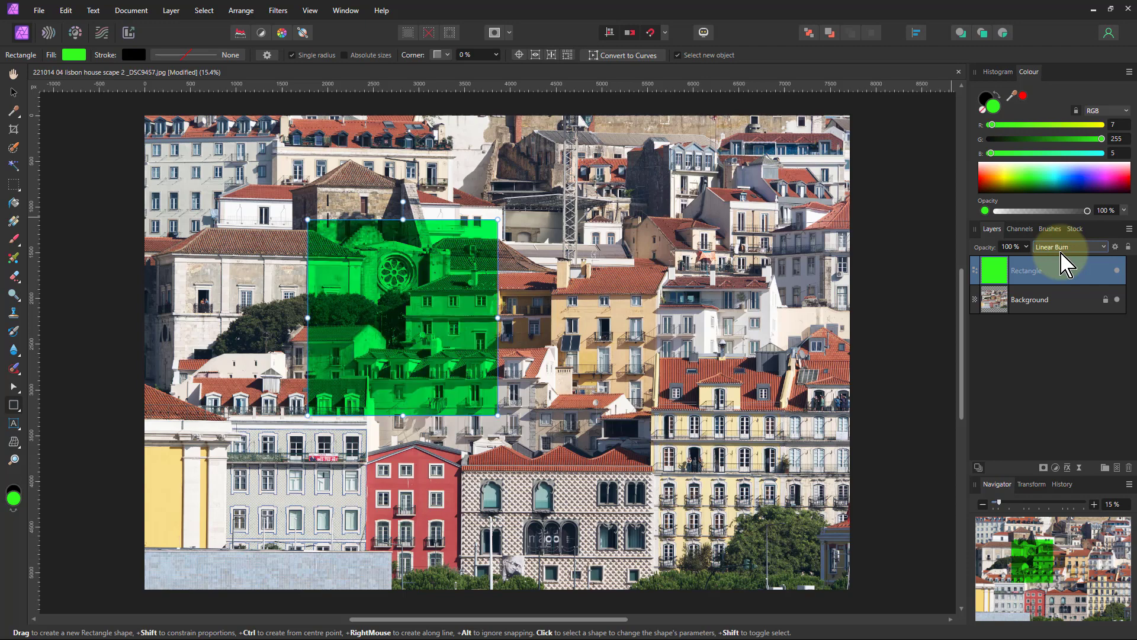
scroll(1062, 254, up, 4)
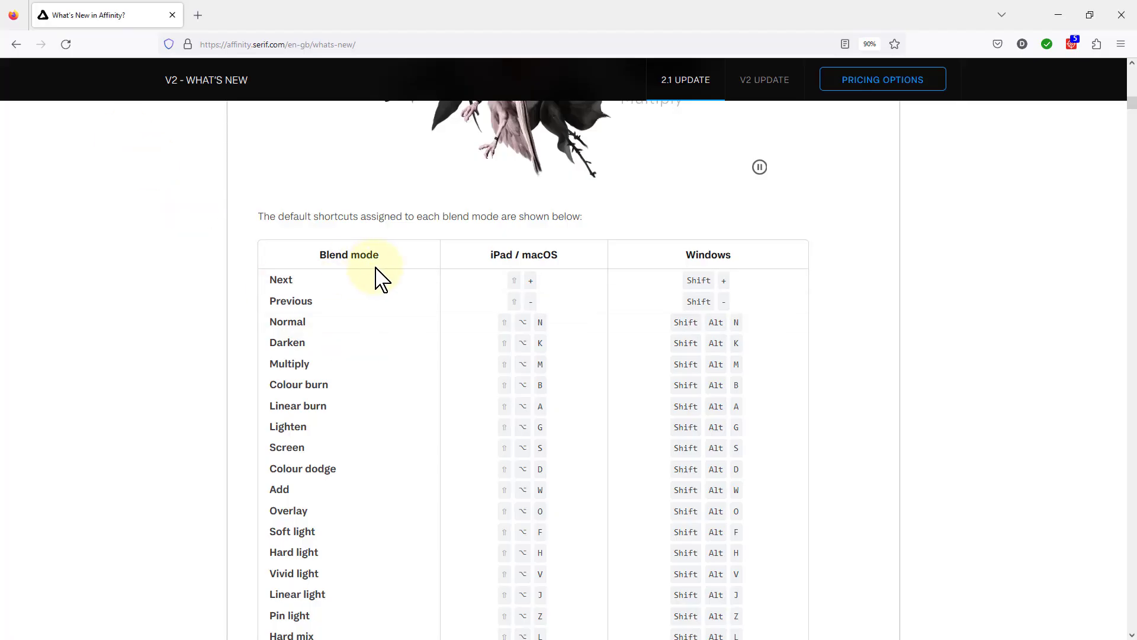
Collapse 'Blend mode keyboard shortcuts' and expand 'Alt-drag to duplicate in Layers Panel'.
scroll(375, 272, up, 5)
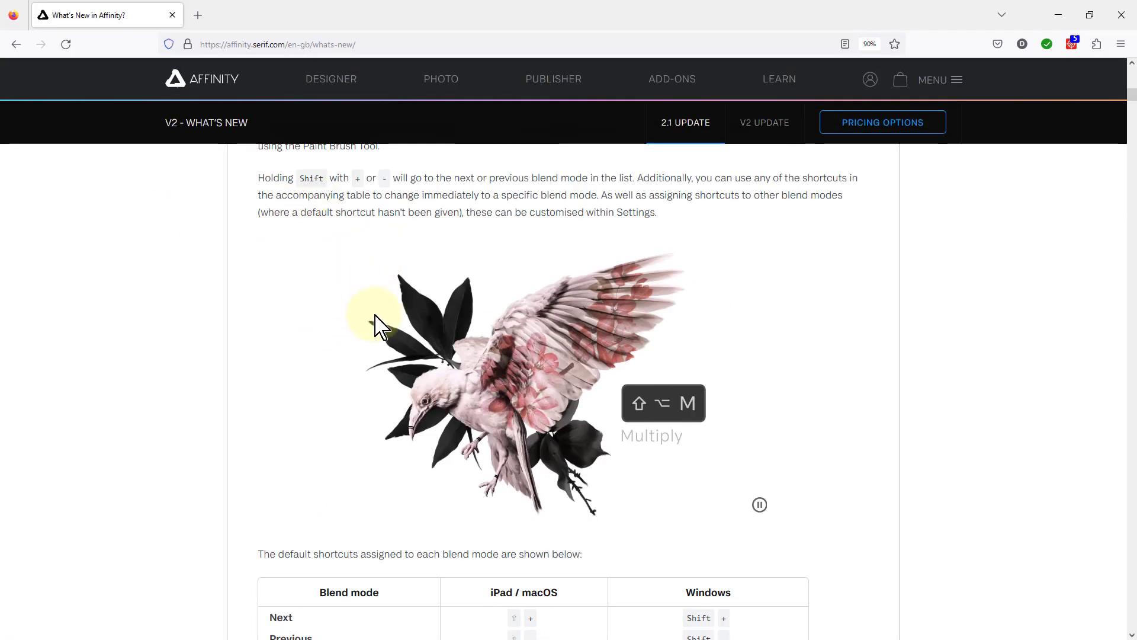
scroll(377, 290, up, 5)
click(353, 319)
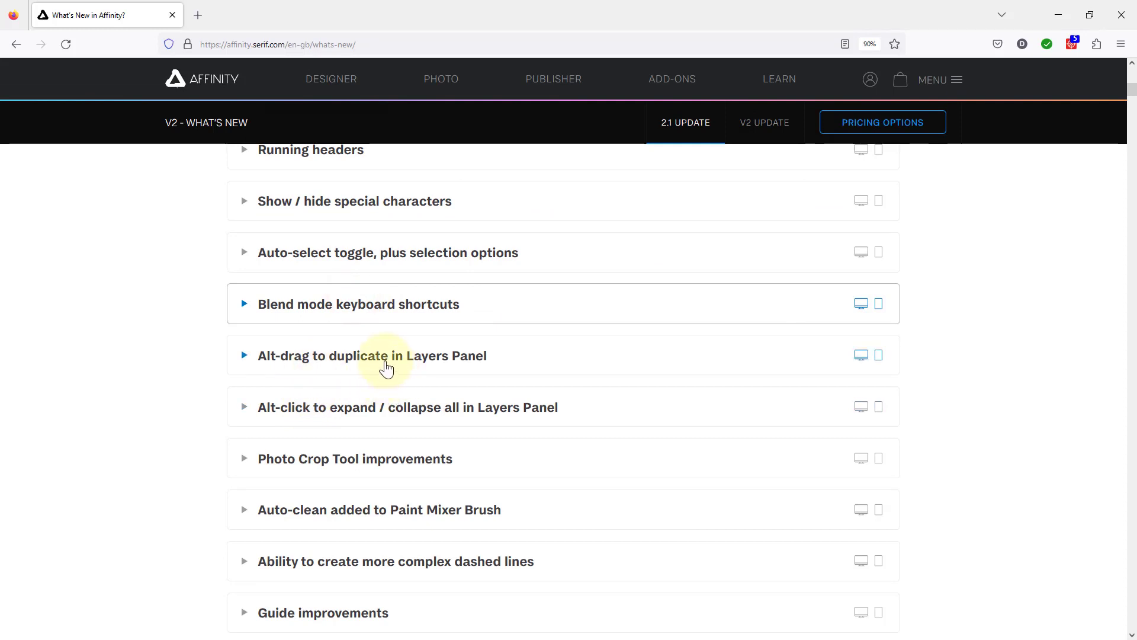
click(367, 367)
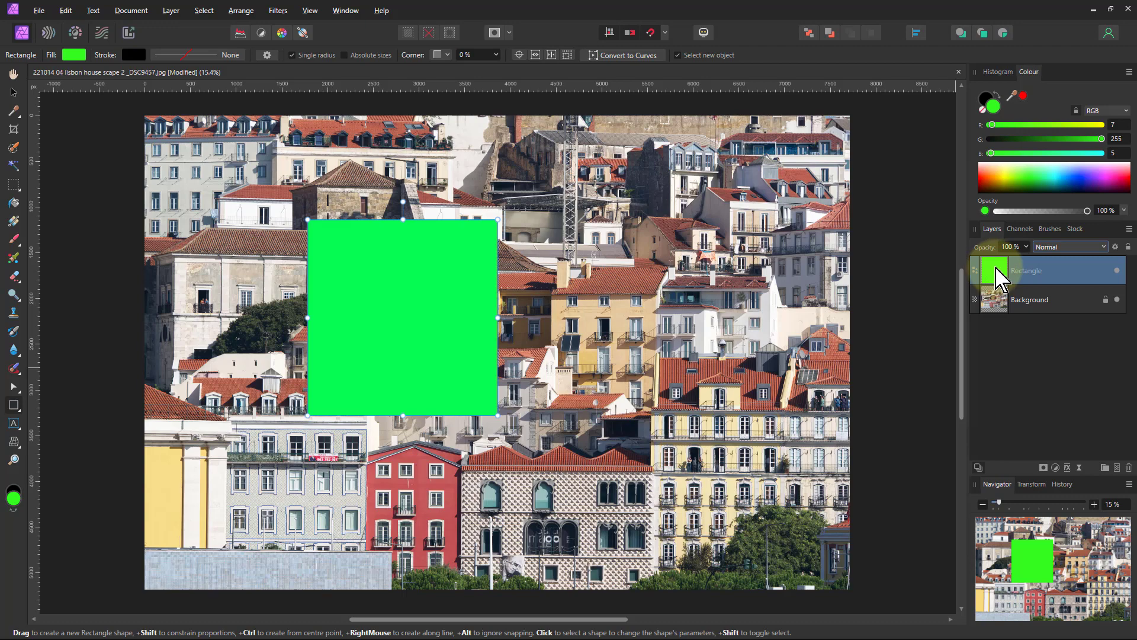
Alt-drag the Rectangle layer to duplicate it, placing the copy above the Background.
drag(996, 267, 995, 271)
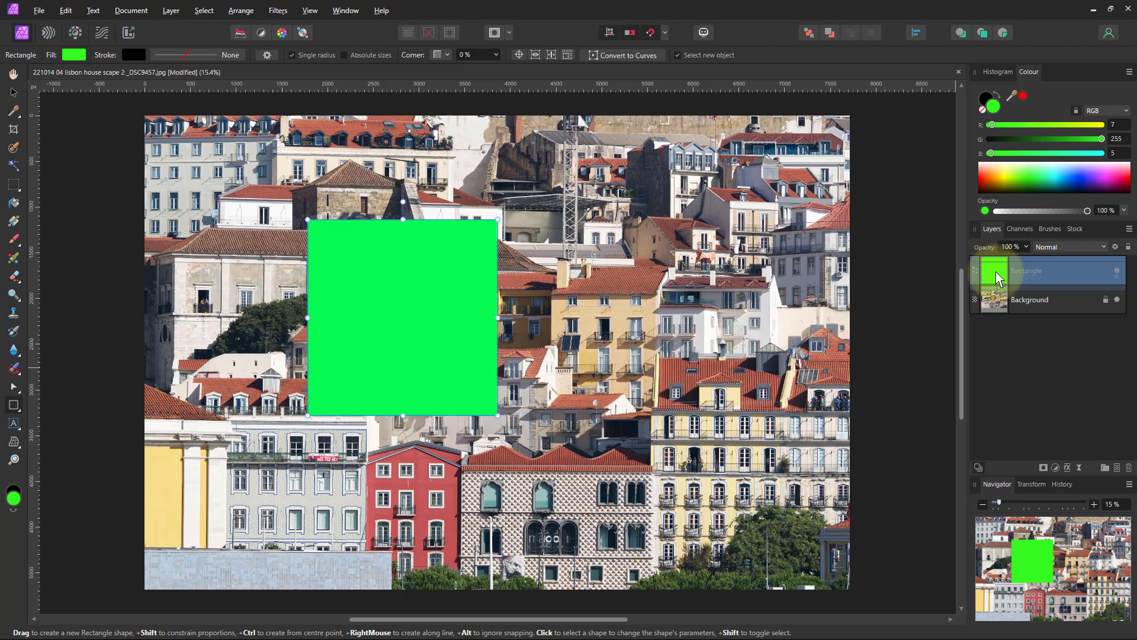
drag(996, 272, 998, 454)
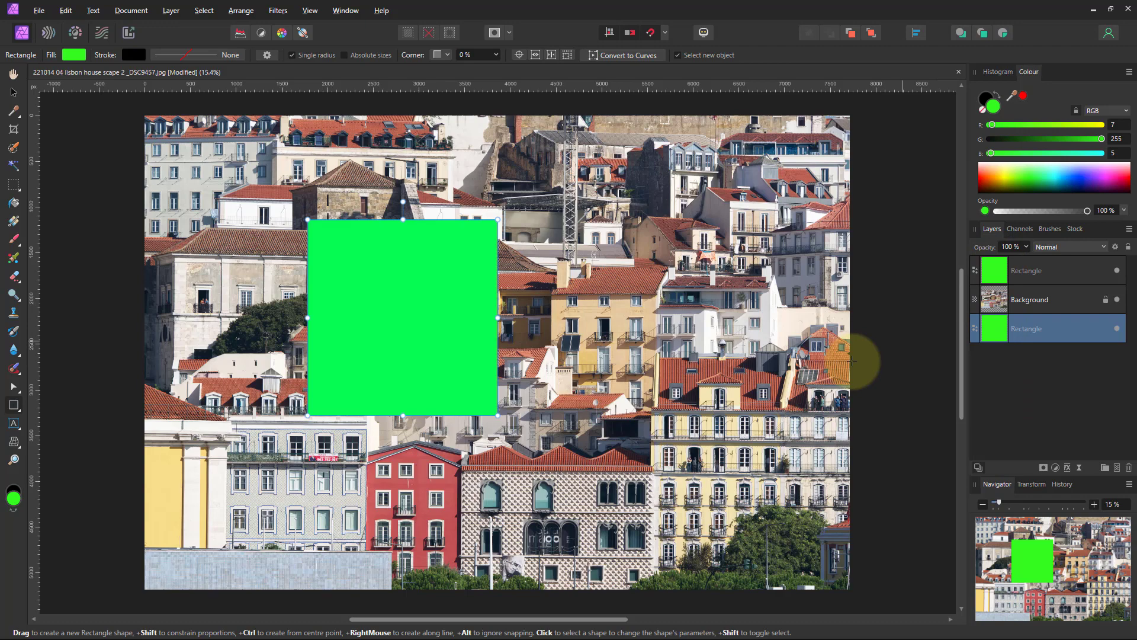
drag(1001, 344, 995, 255)
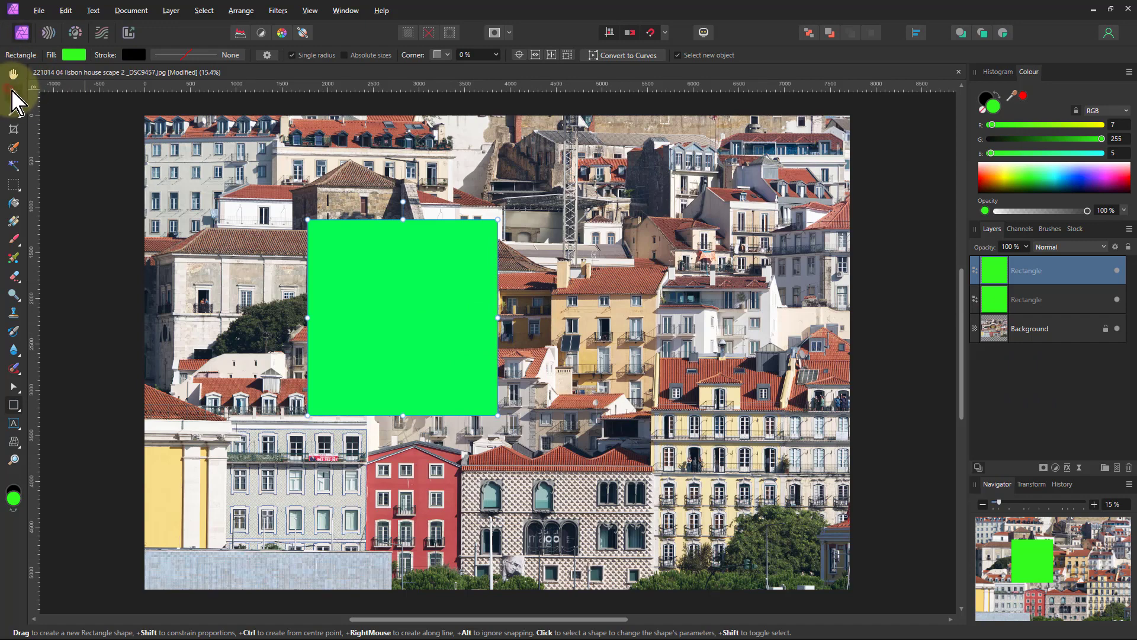
Move the top green rectangle down-right, recolour it red, and clone it up-right.
click(14, 92)
drag(358, 267, 490, 484)
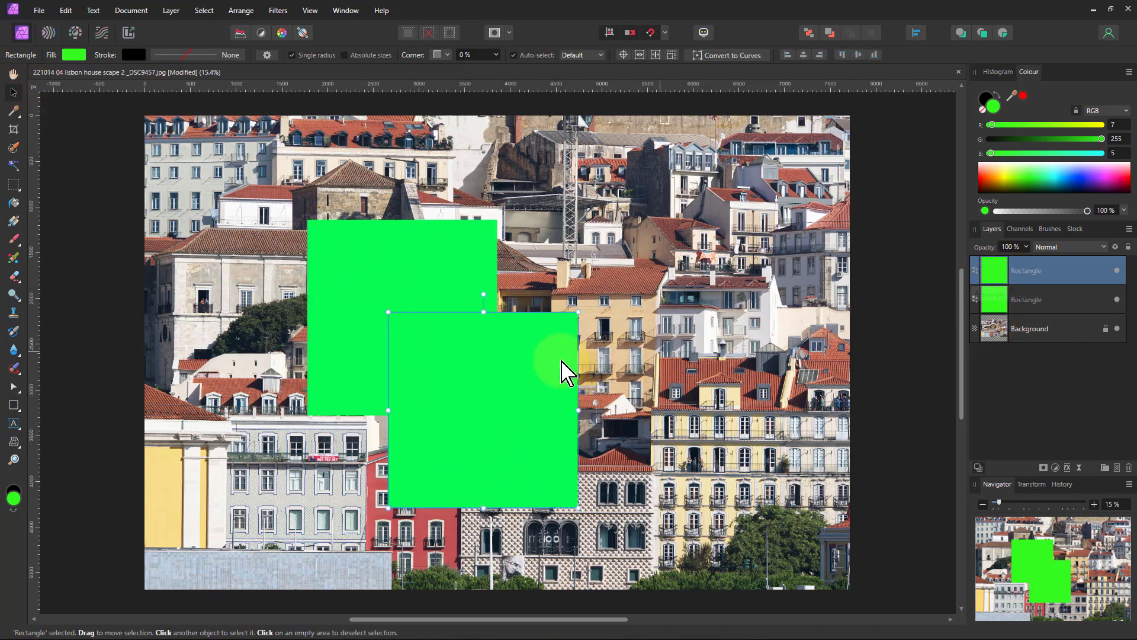
click(985, 181)
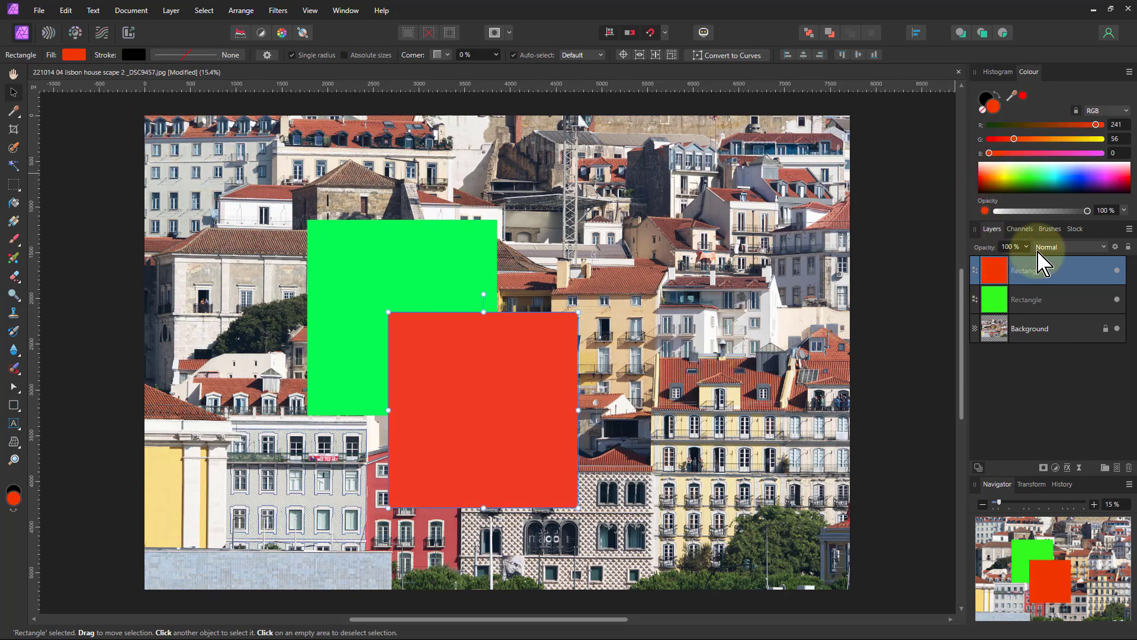
click(472, 372)
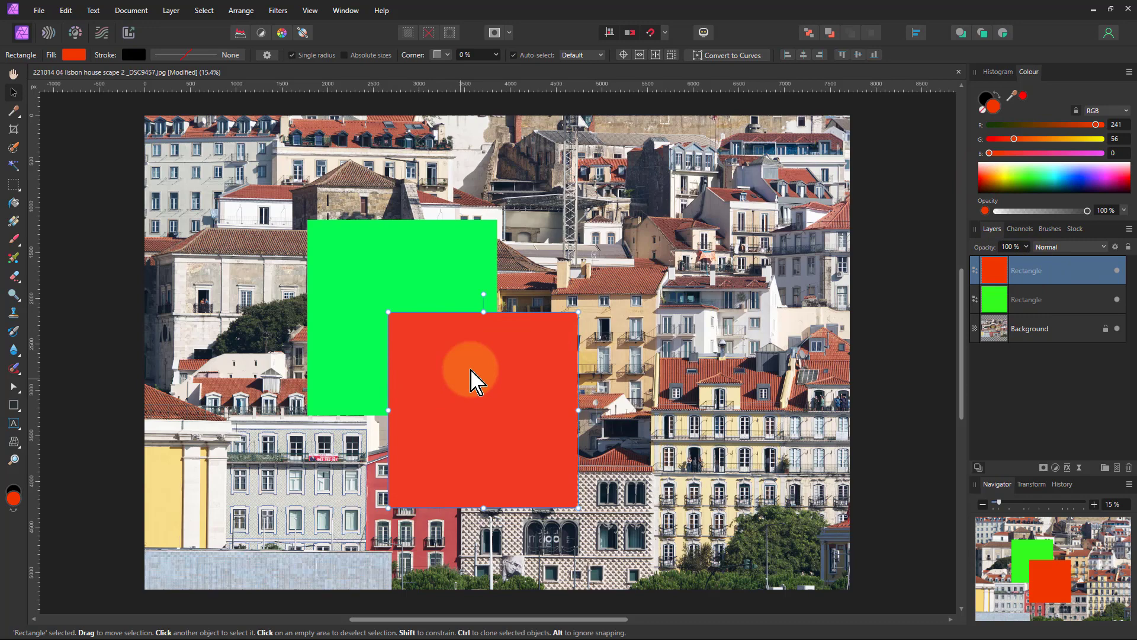
mouse_move(476, 368)
mouse_down()
mouse_move(490, 371)
mouse_move(495, 393)
mouse_move(635, 470)
mouse_up()
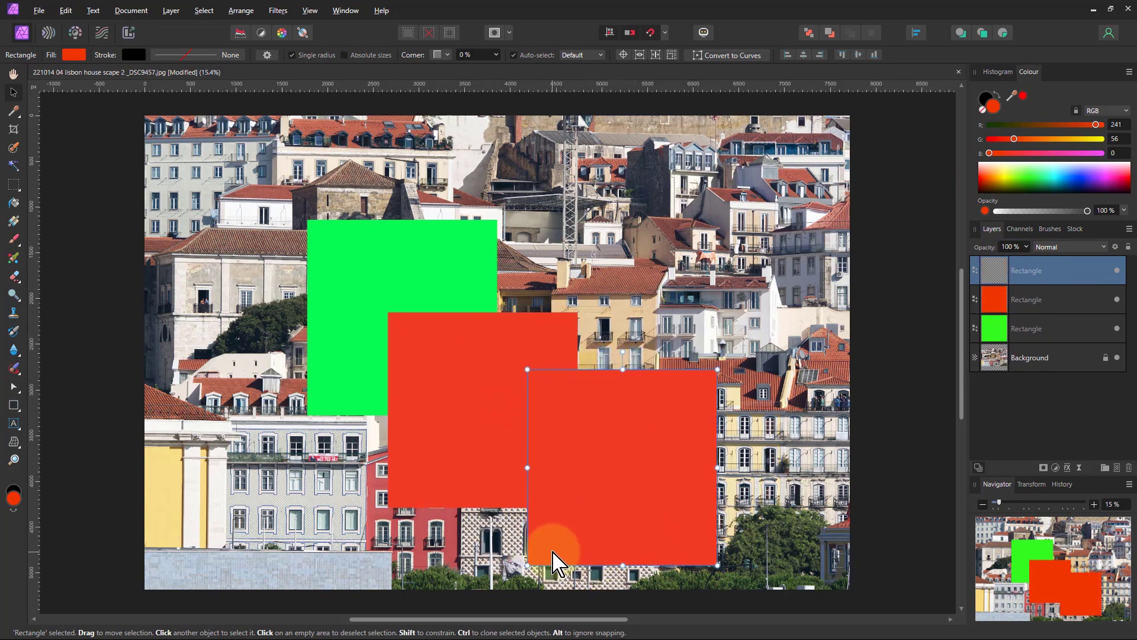
mouse_move(646, 510)
mouse_down()
mouse_move(705, 472)
mouse_move(716, 432)
mouse_move(704, 409)
mouse_up()
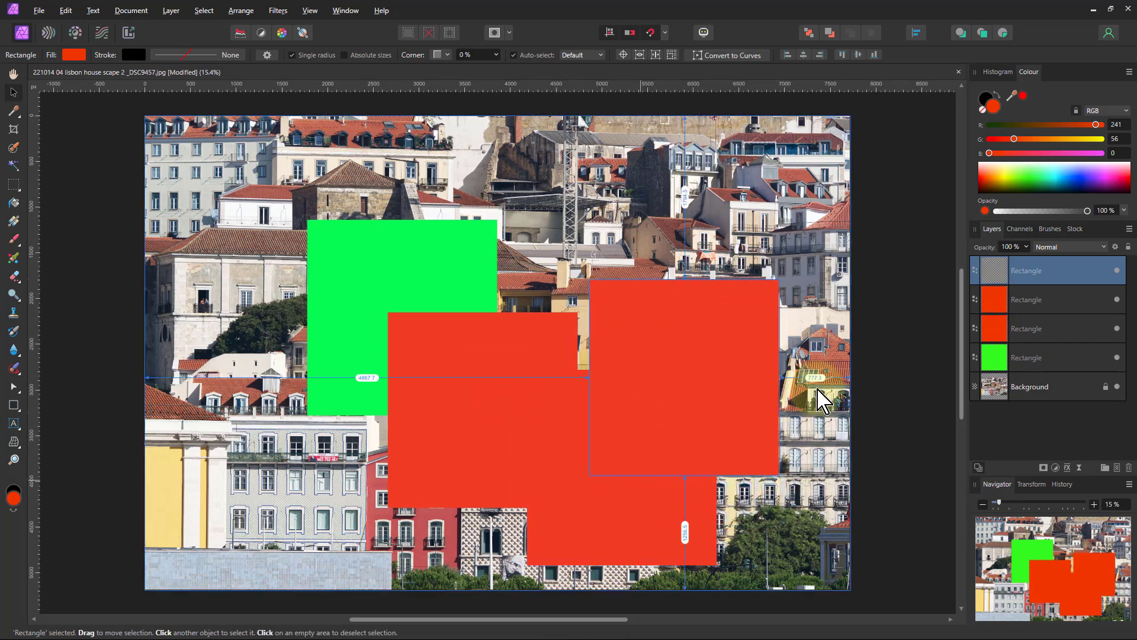
Alt-drag the green rectangle's layer to make a second green Rectangle layer.
click(1002, 363)
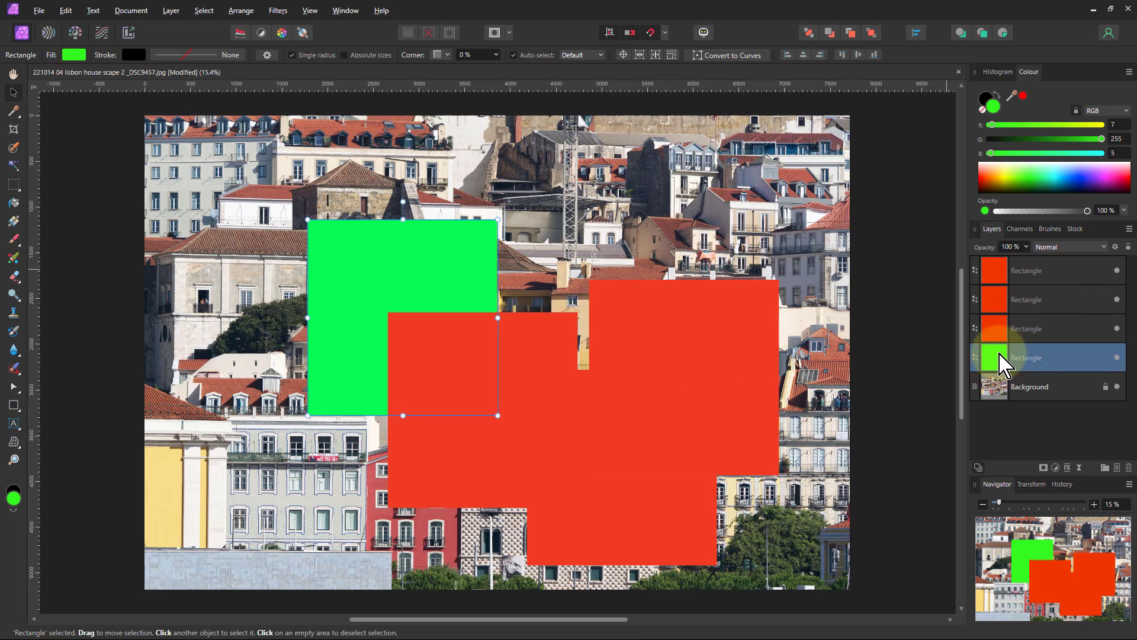
mouse_move(999, 354)
mouse_down()
mouse_move(1023, 367)
mouse_move(995, 368)
mouse_move(1014, 368)
mouse_move(1000, 355)
mouse_move(1007, 380)
mouse_move(1006, 358)
mouse_up()
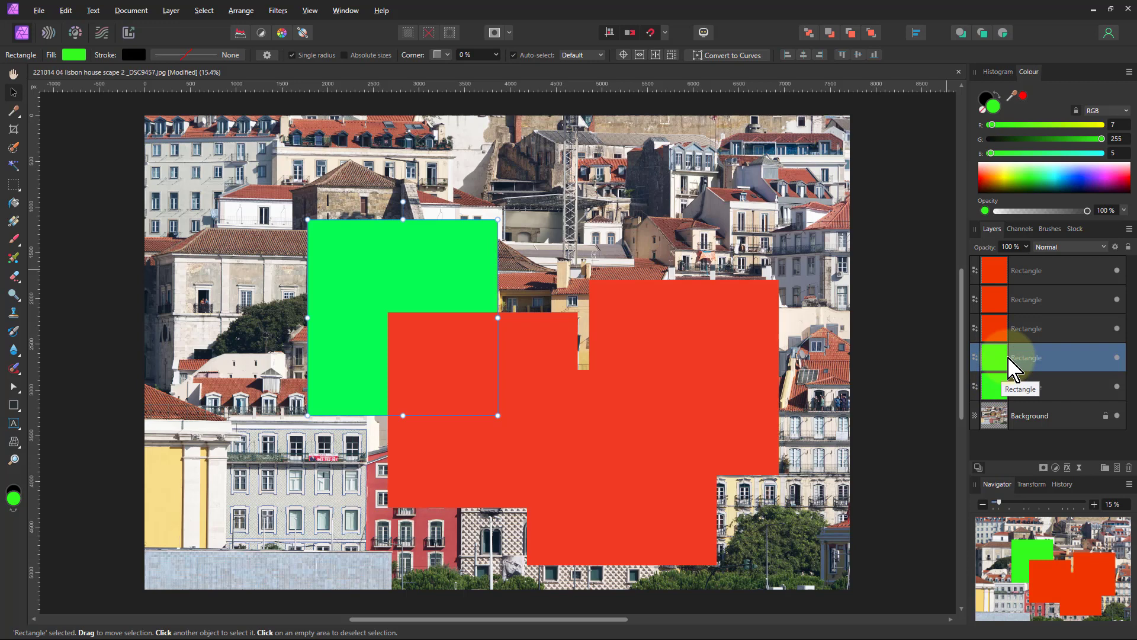
drag(1009, 366, 1013, 367)
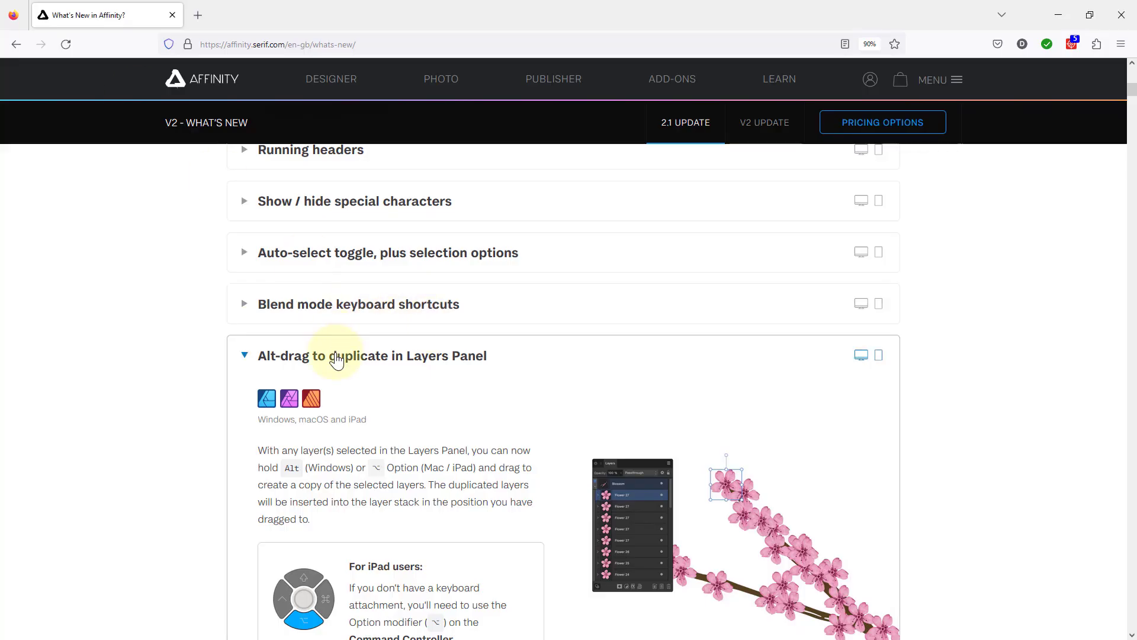
Collapse 'Alt-drag to duplicate' and expand 'Alt-click to expand / collapse all in Layers Panel'.
click(336, 355)
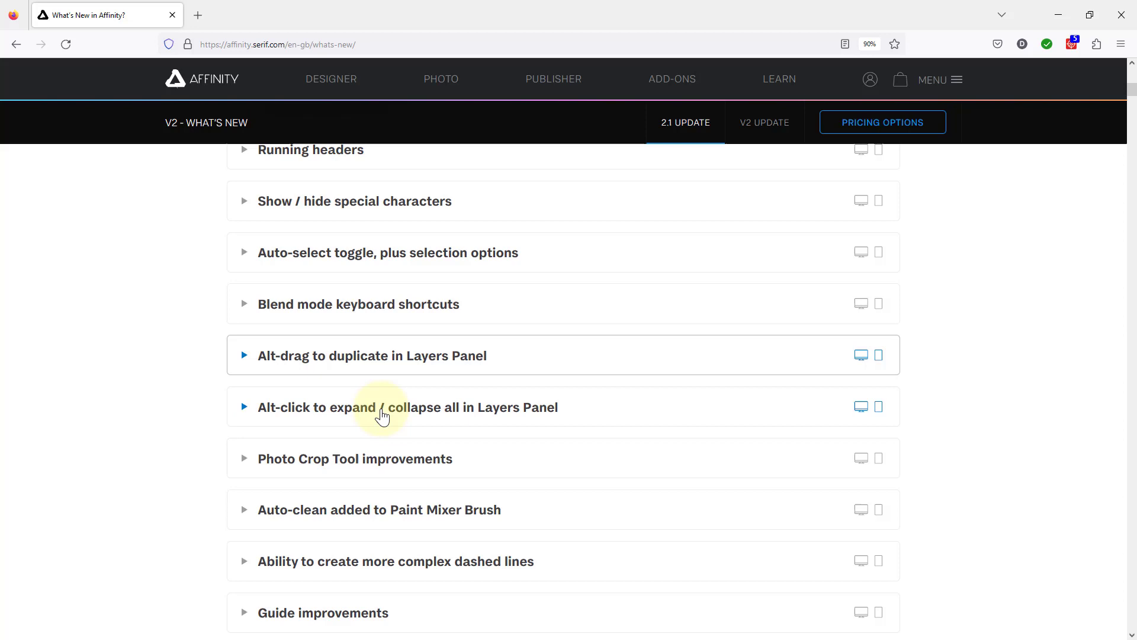
click(408, 412)
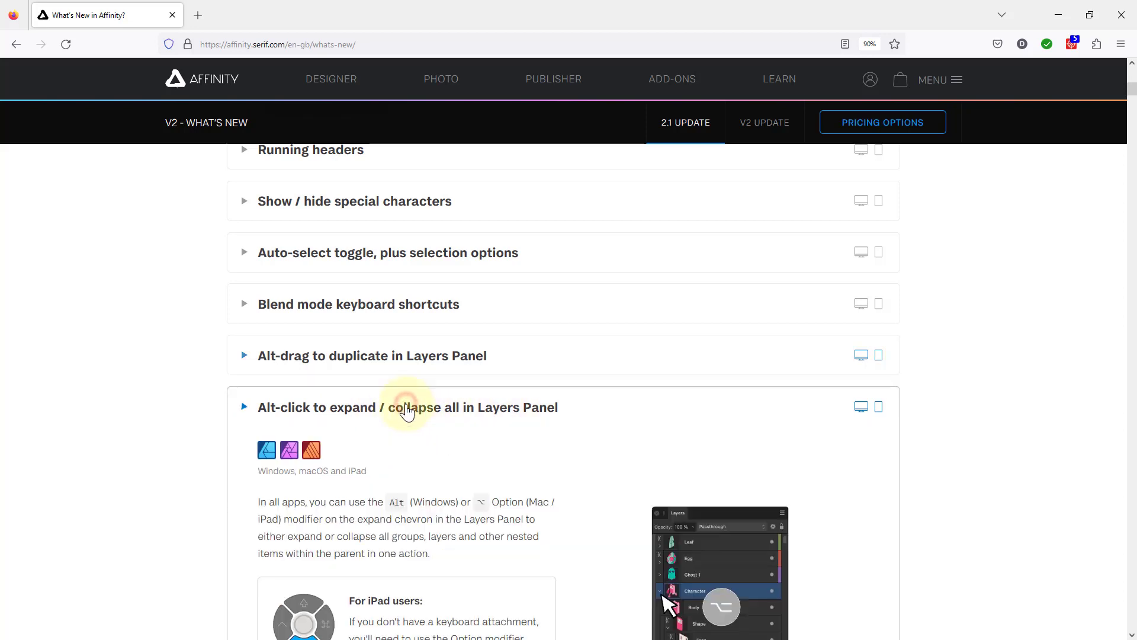
scroll(357, 428, down, 1)
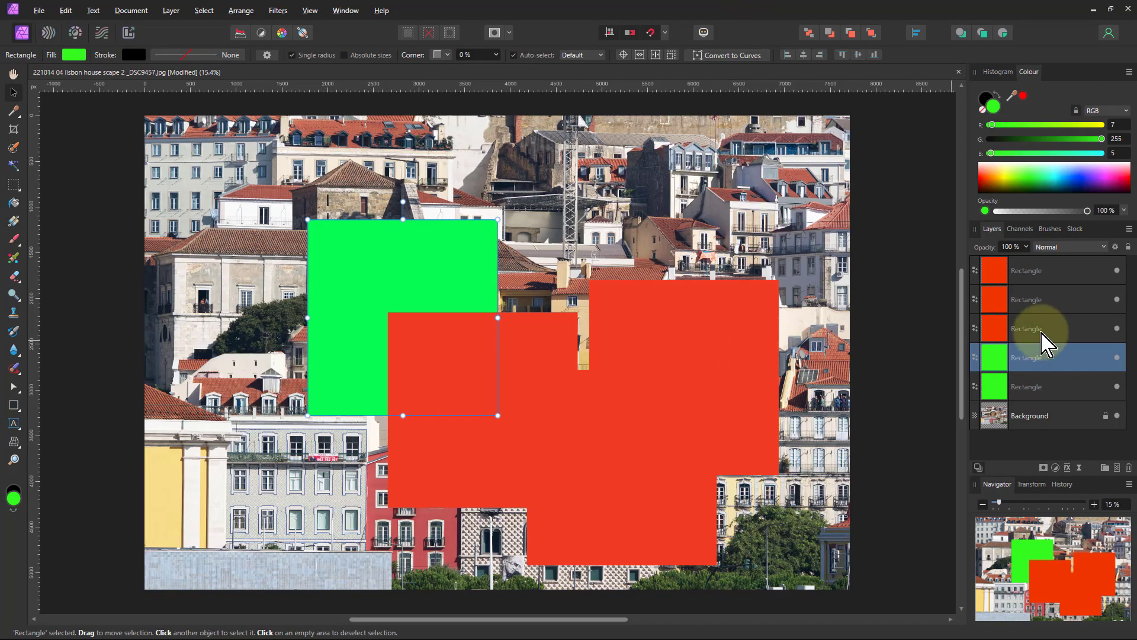
Group the two green layers, group the three red layers, then group both groups together.
drag(1041, 334, 1046, 391)
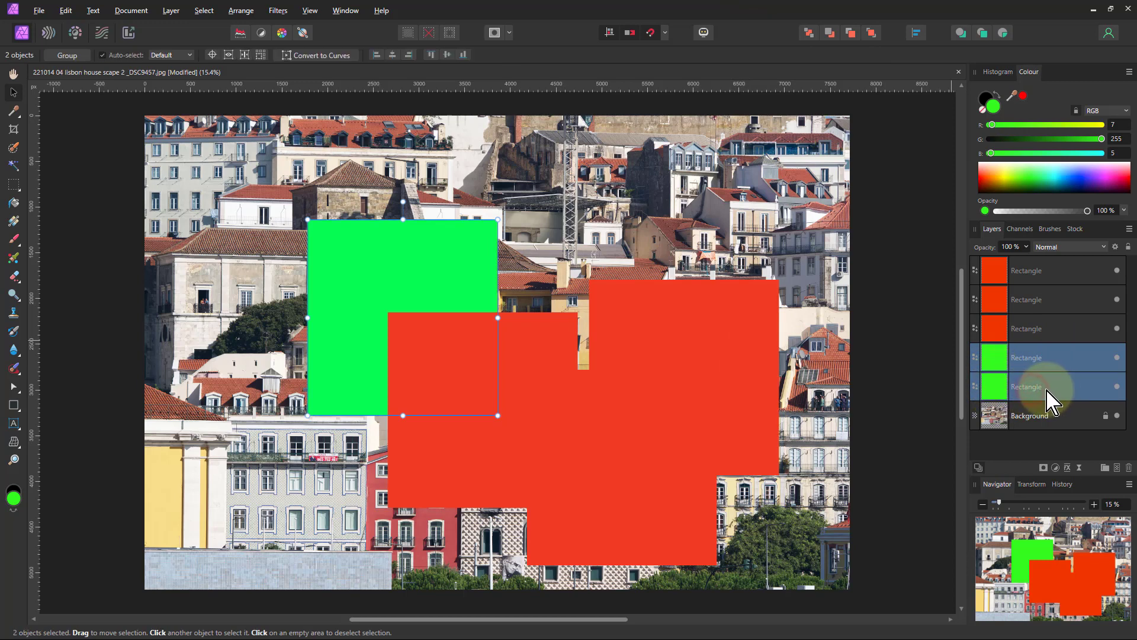
key(ctrl+g)
click(1051, 277)
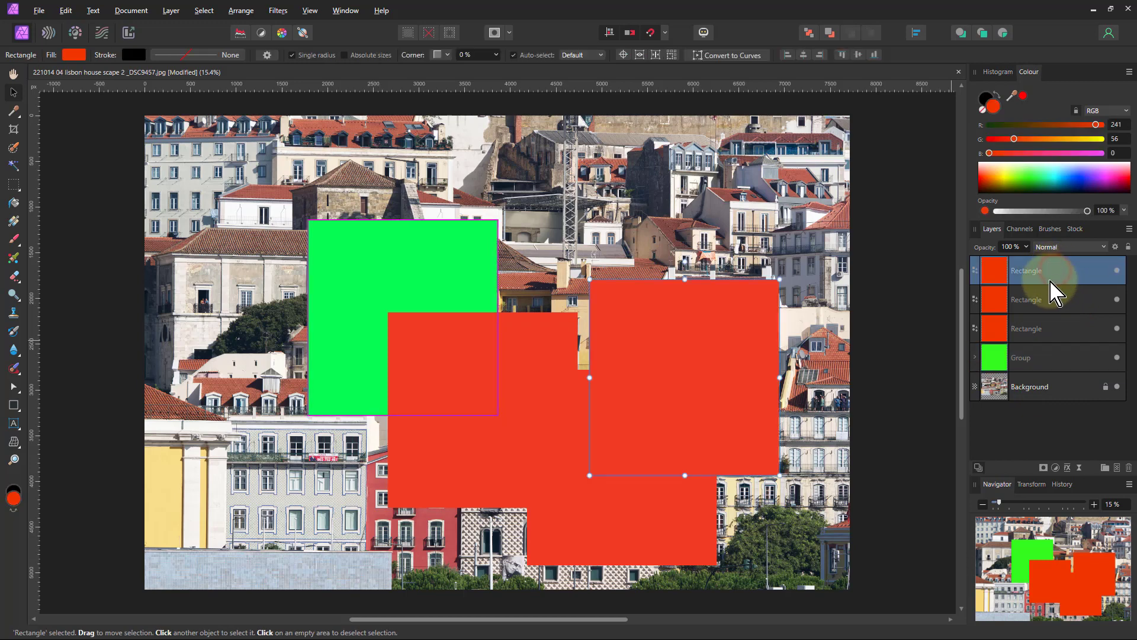
shift+click(1034, 333)
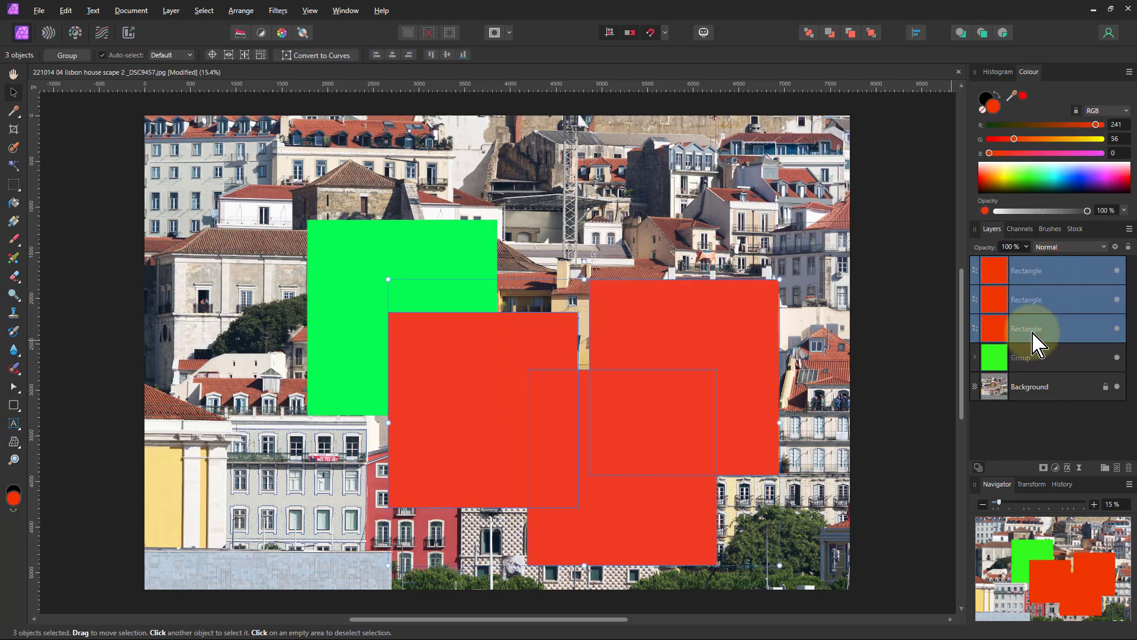
key(ctrl+g)
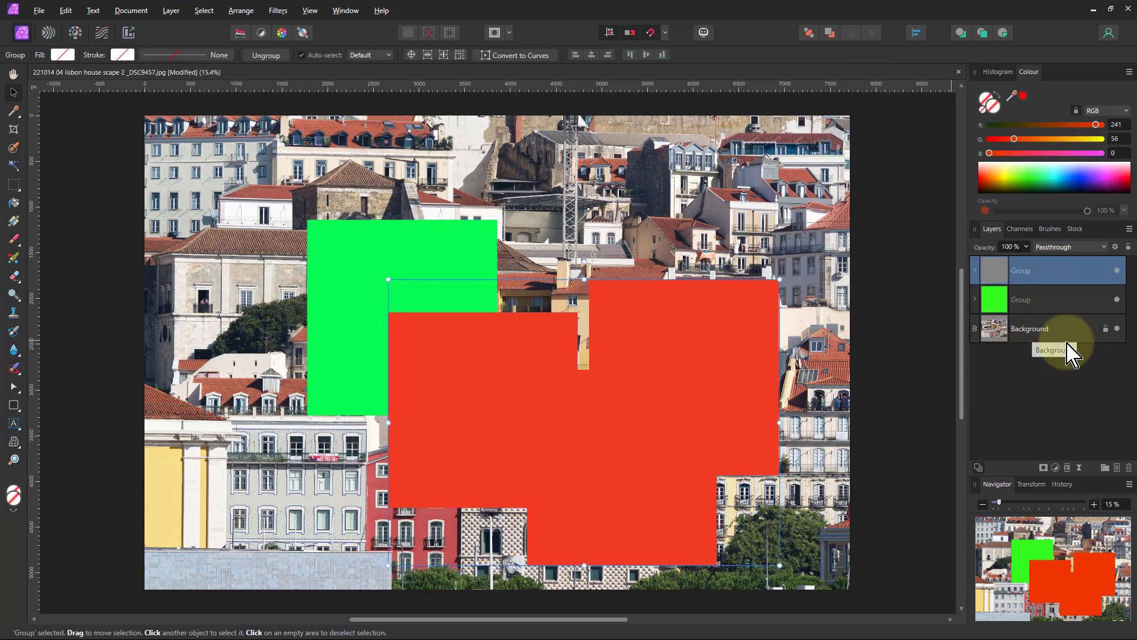
shift+click(1043, 310)
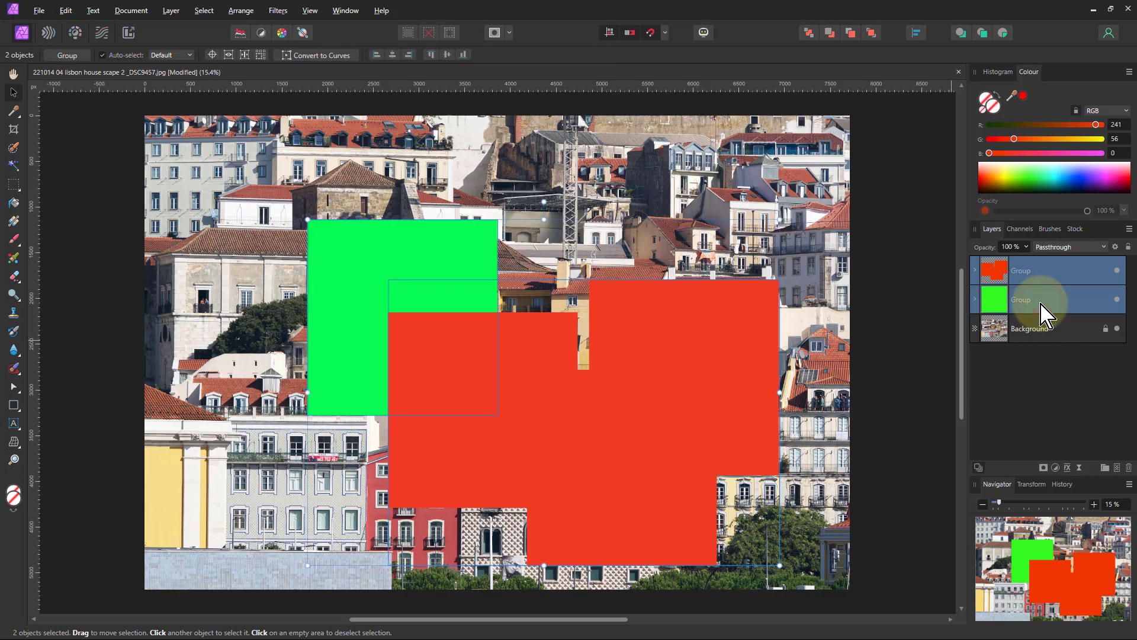
key(ctrl+g)
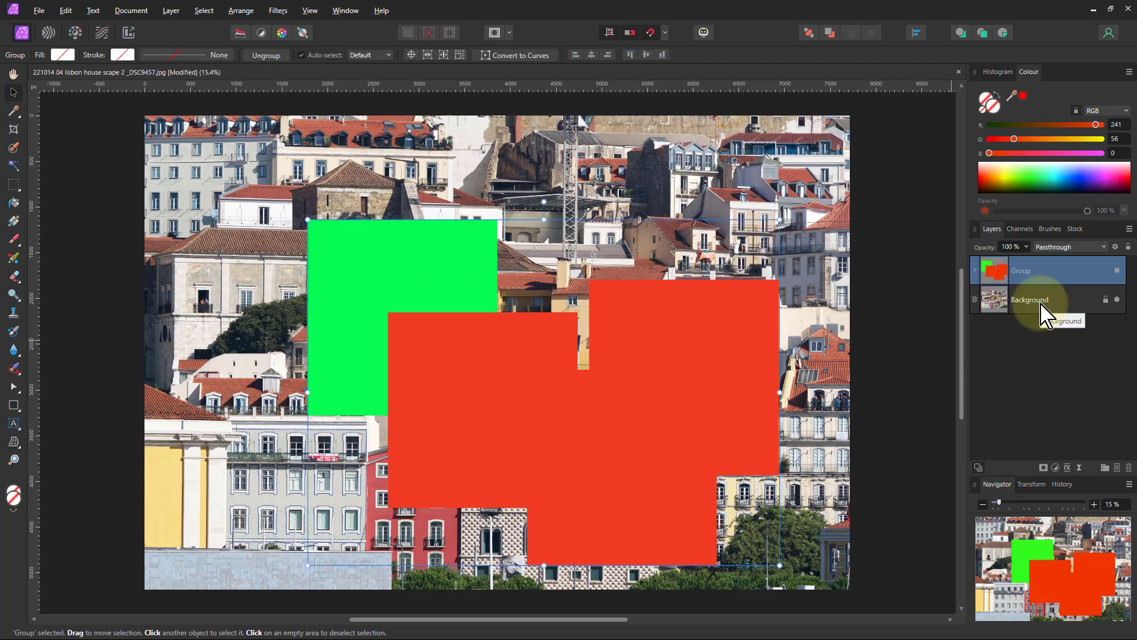
click(975, 273)
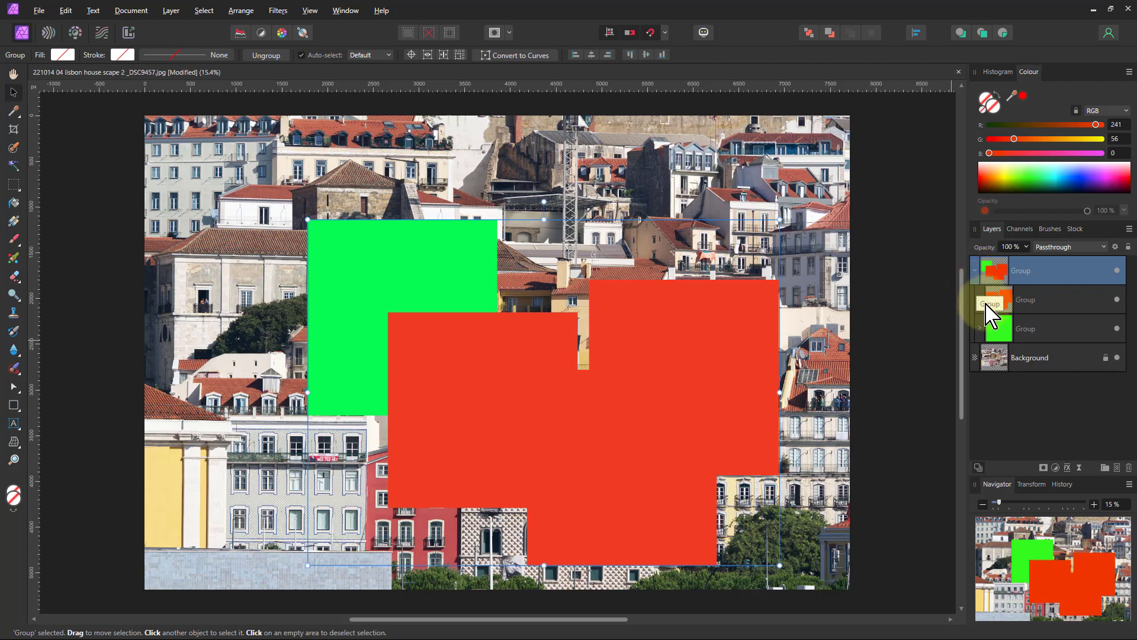
click(981, 301)
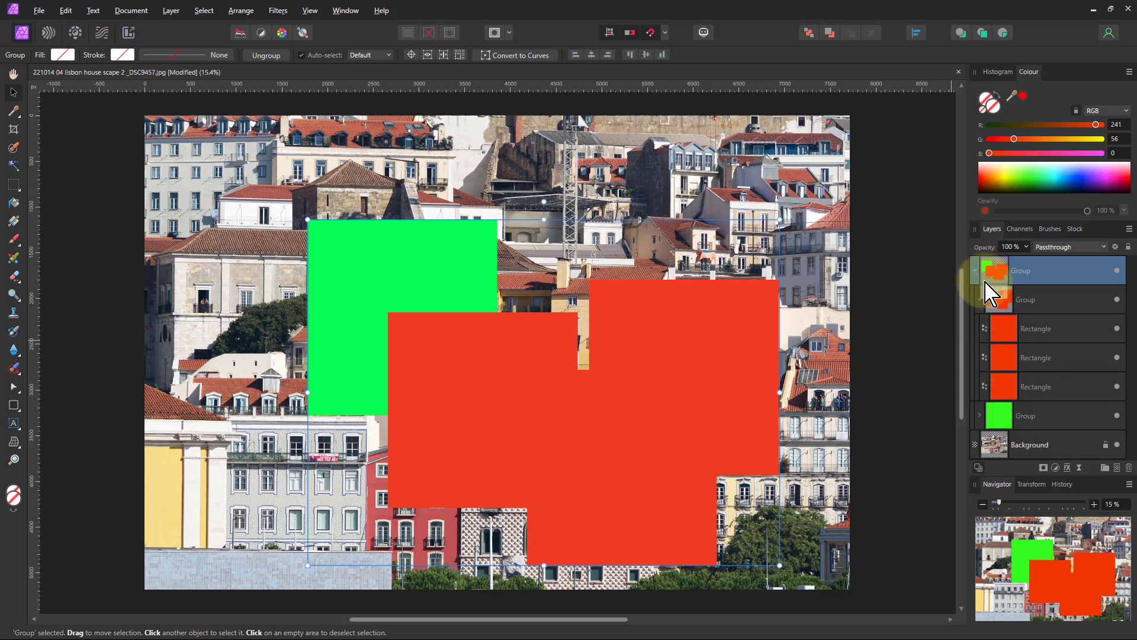
click(975, 271)
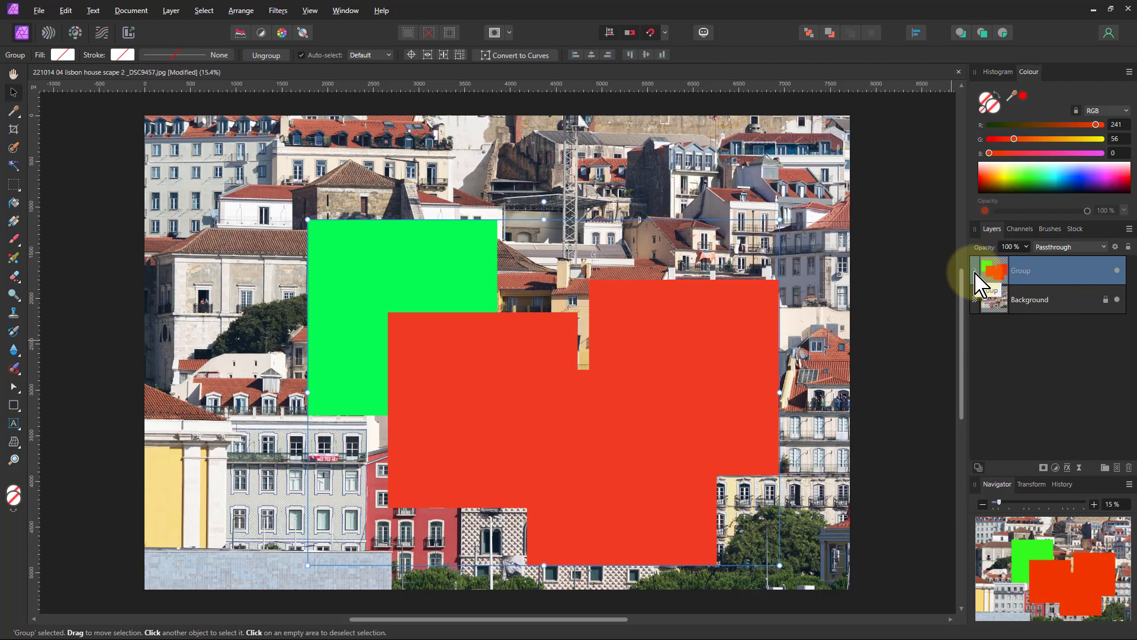
click(975, 271)
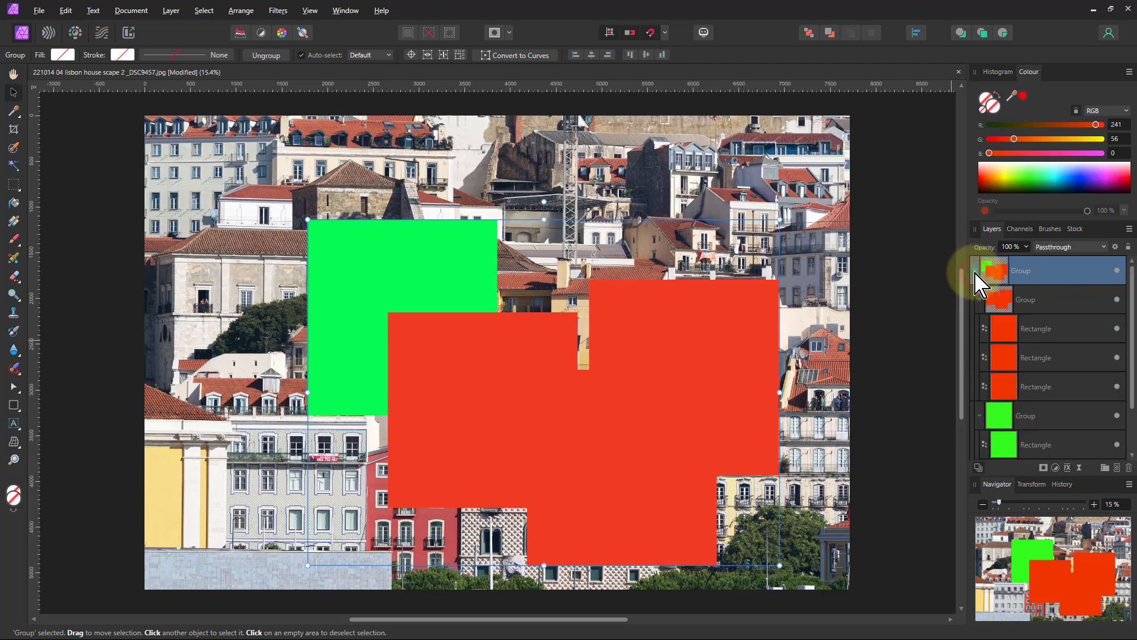
scroll(1030, 356, down, 2)
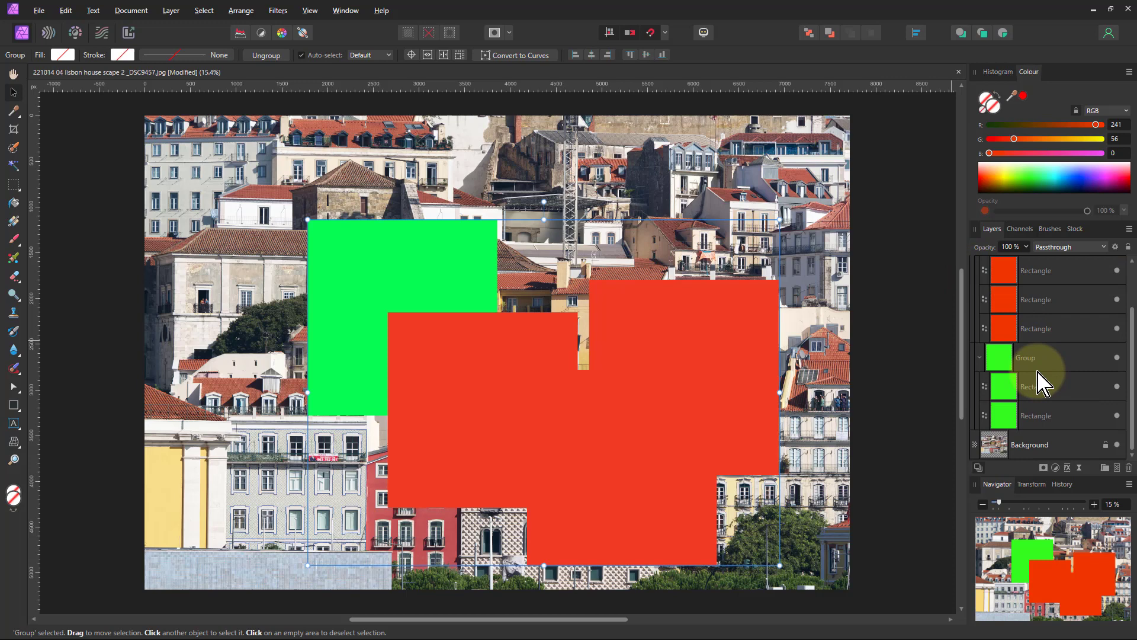
scroll(1007, 331, up, 2)
click(975, 271)
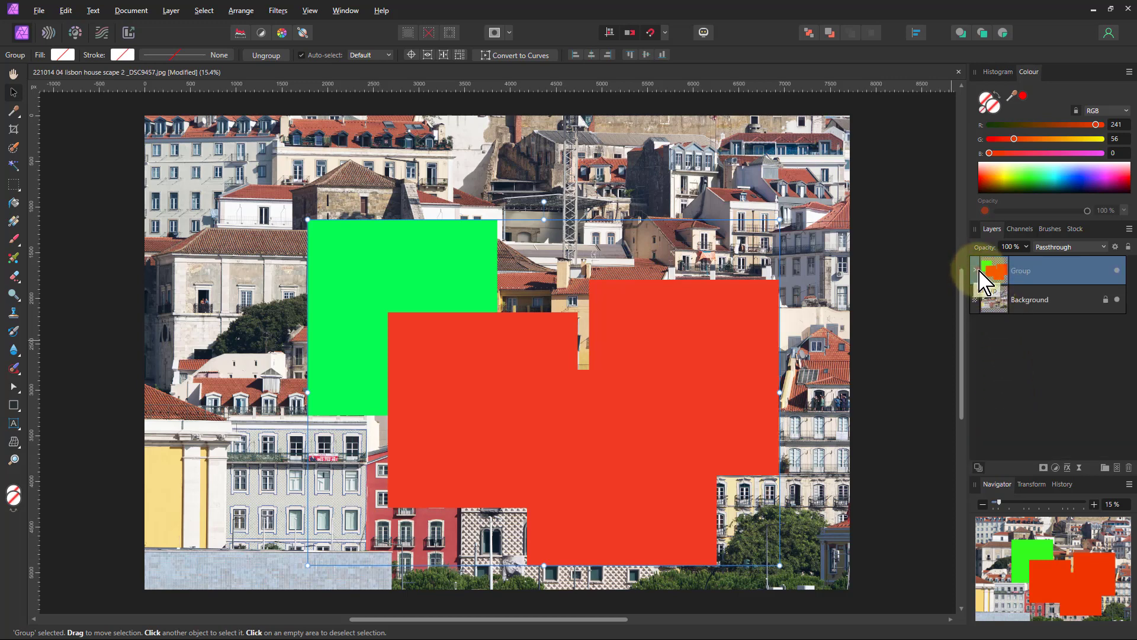
click(977, 270)
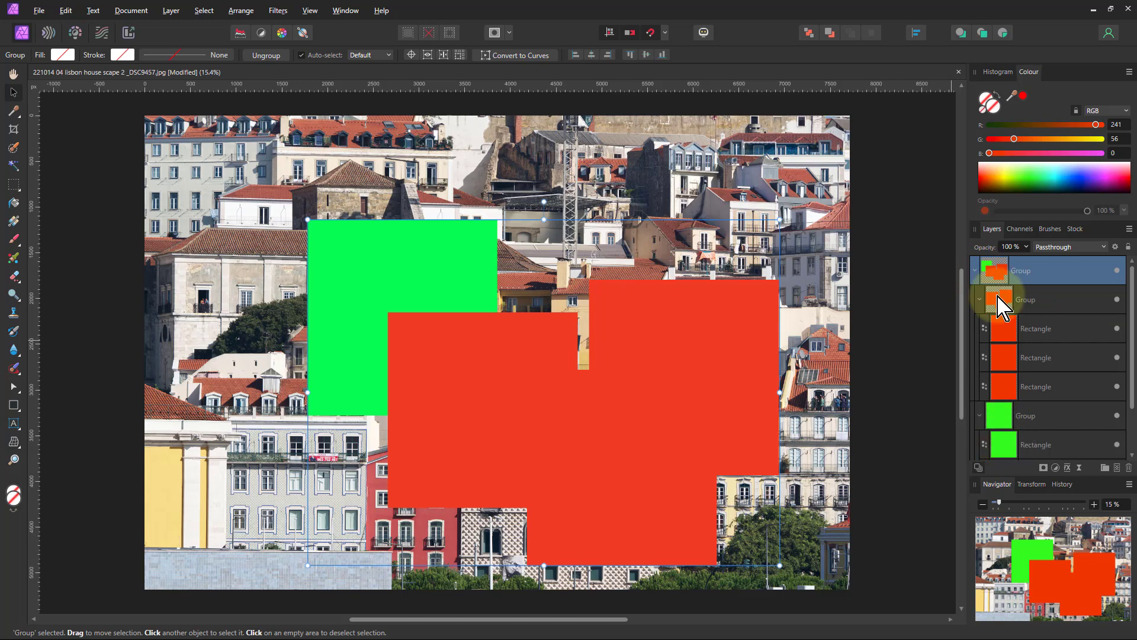
click(976, 271)
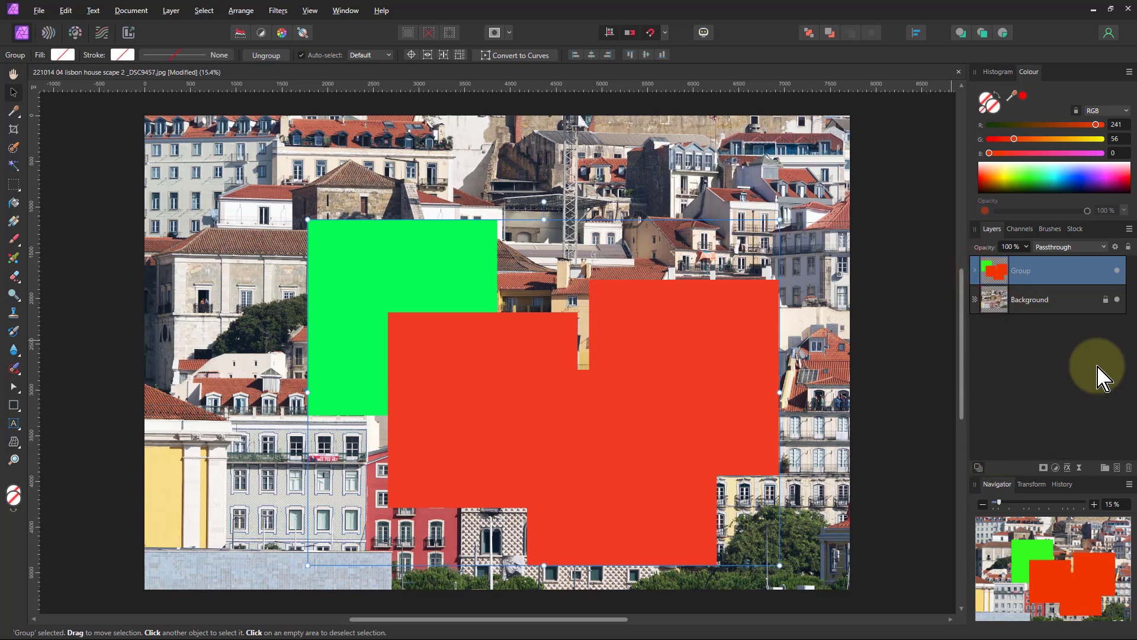